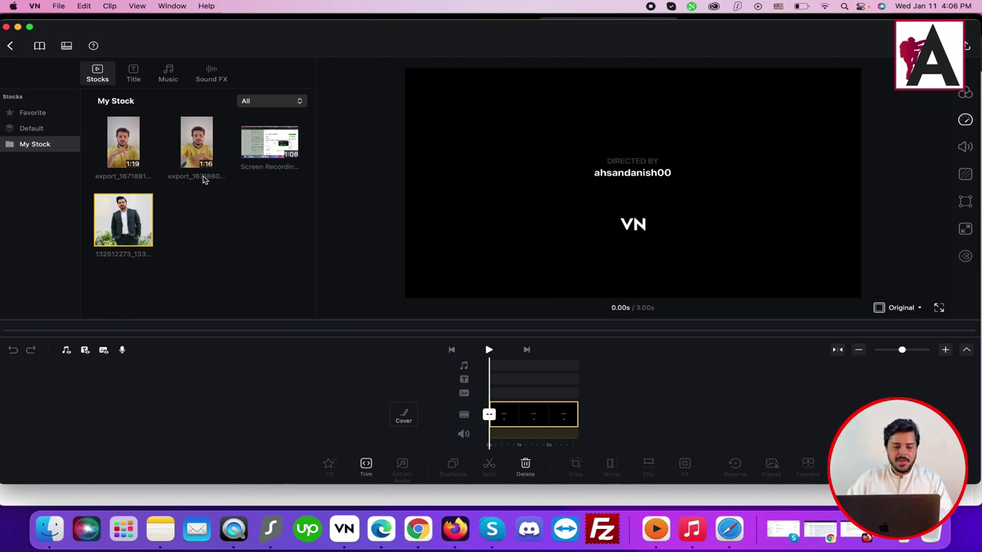
Step: Browse the title templates, the music library including the imported tracks, and the sound effects library
click(137, 74)
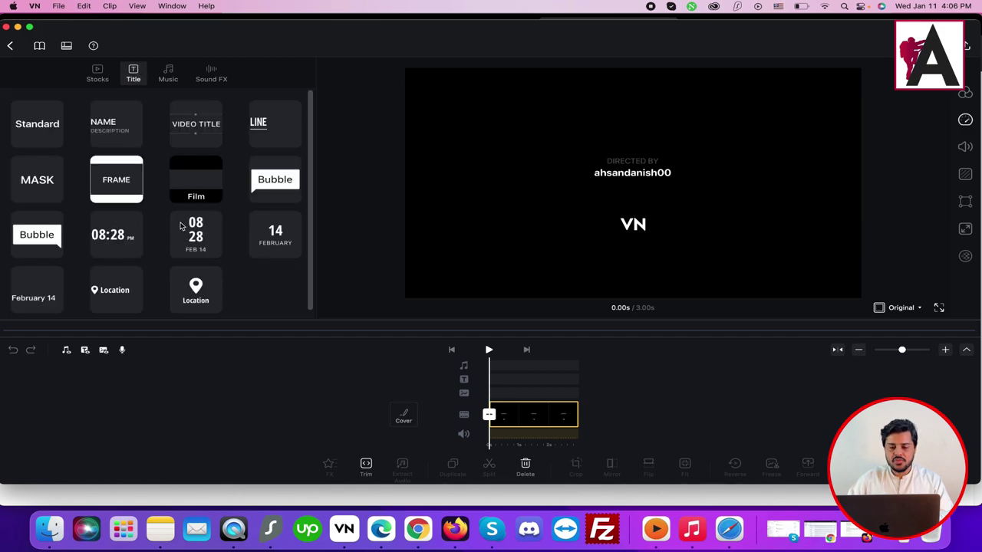
click(169, 72)
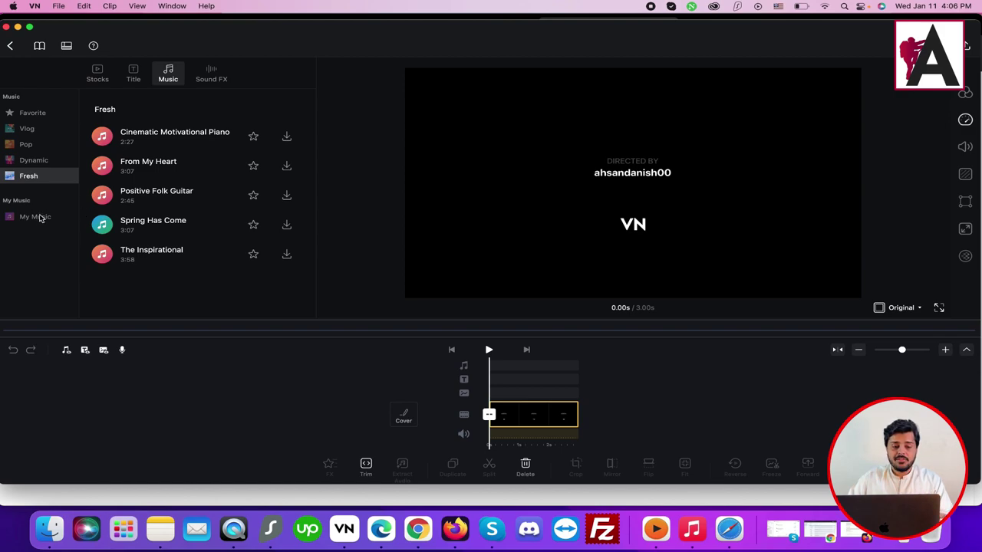
click(35, 217)
mouse_move(193, 178)
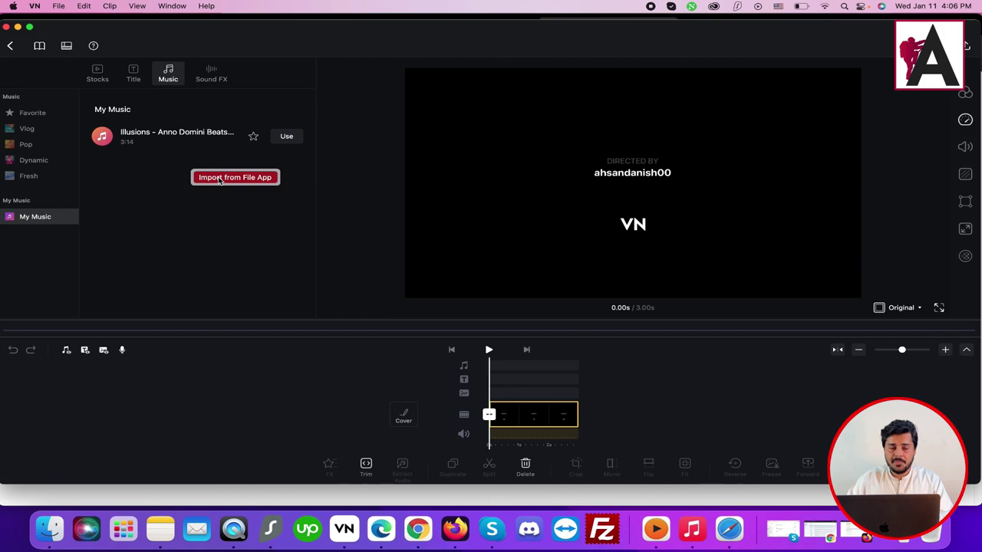
click(212, 75)
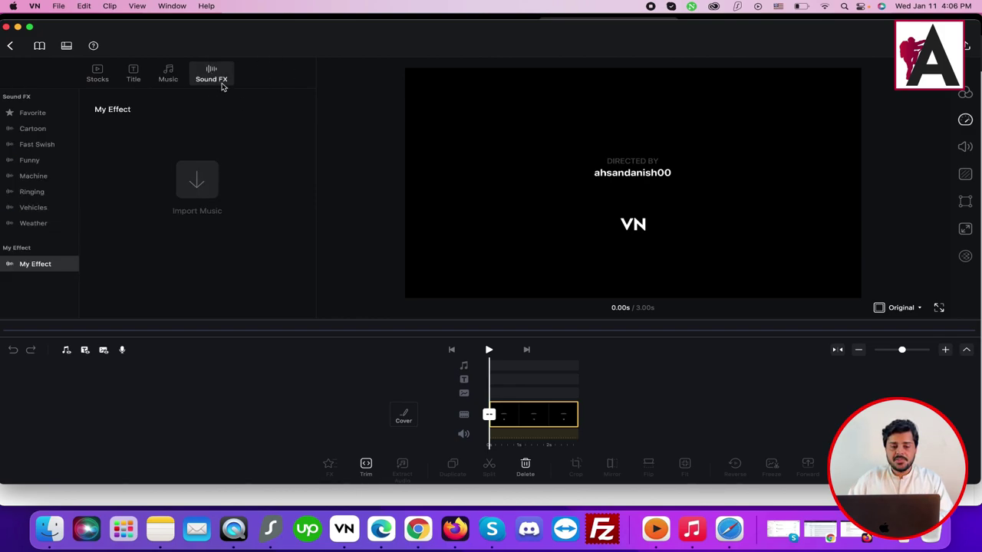
Step: Add the funny 03 sound effect from the Funny category to the timeline and preview it
click(33, 162)
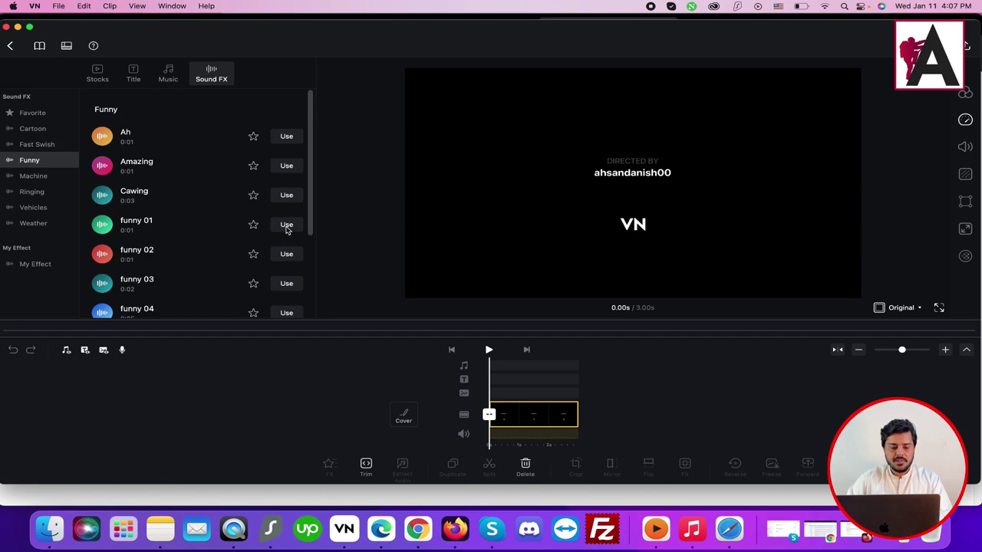
click(286, 282)
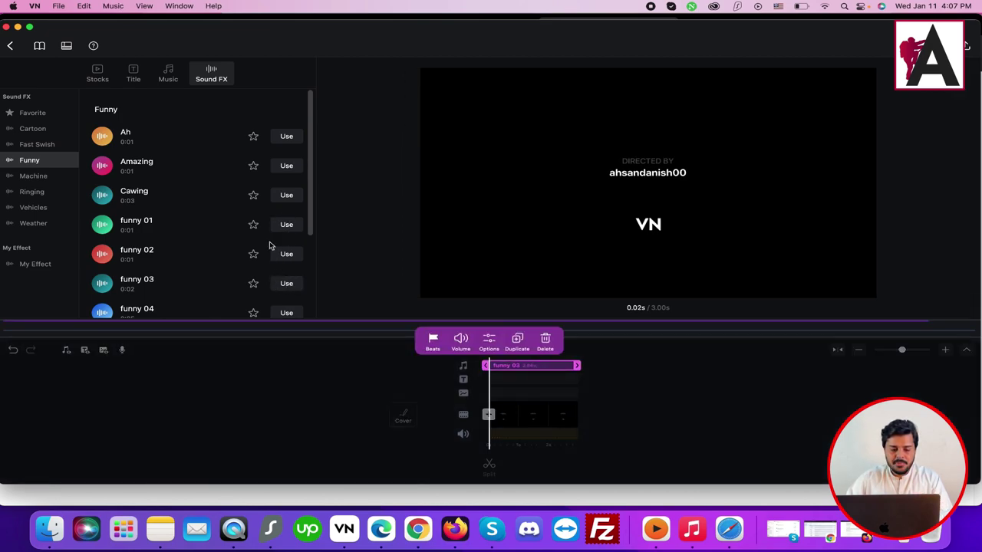
click(600, 293)
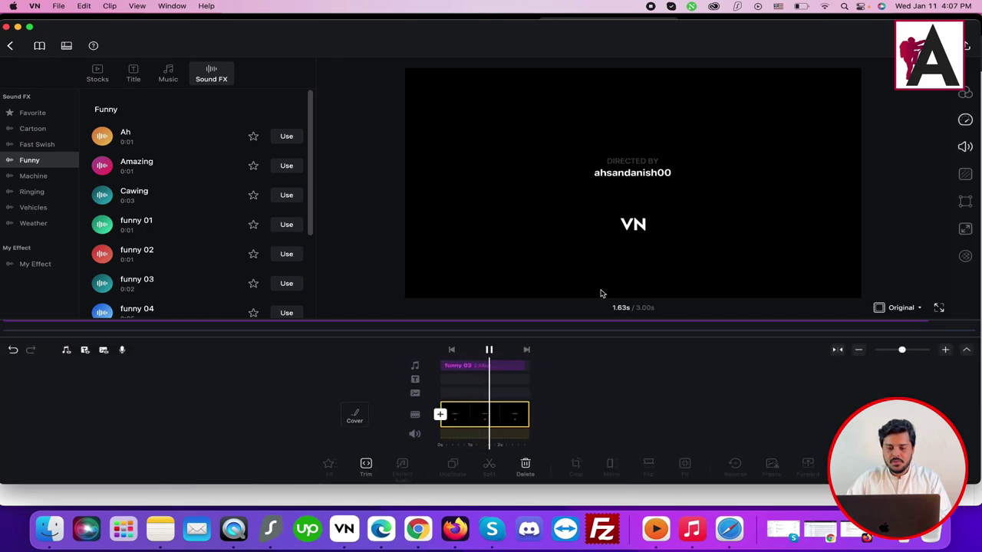
click(604, 291)
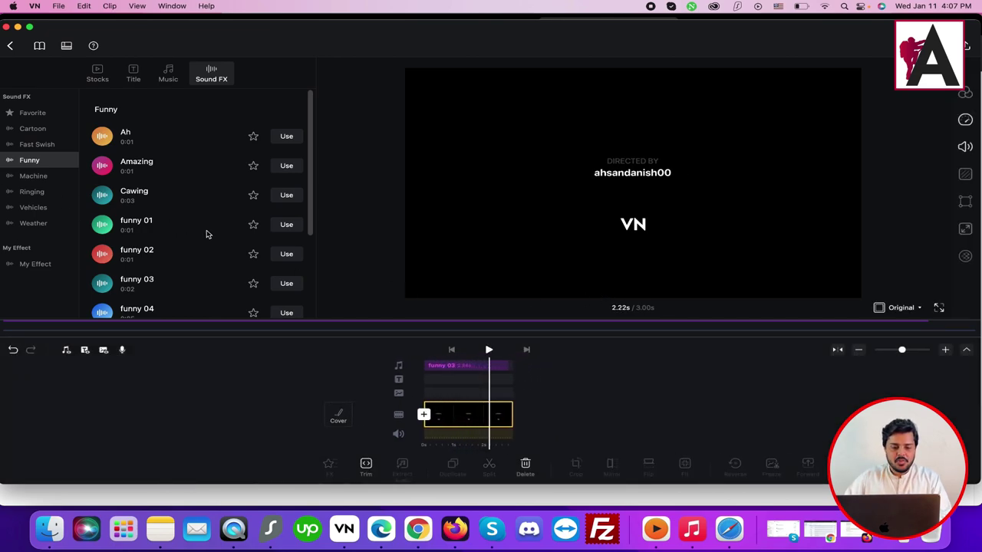
Step: Undo adding the funny 03 sound effect to the music track
scroll(204, 234, down, 3)
scroll(142, 208, up, 3)
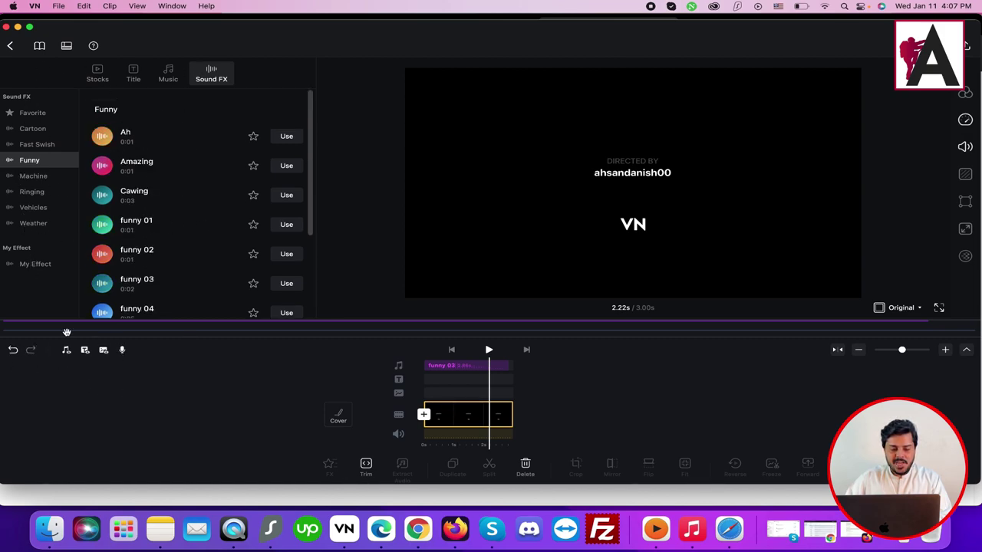
click(452, 367)
click(23, 374)
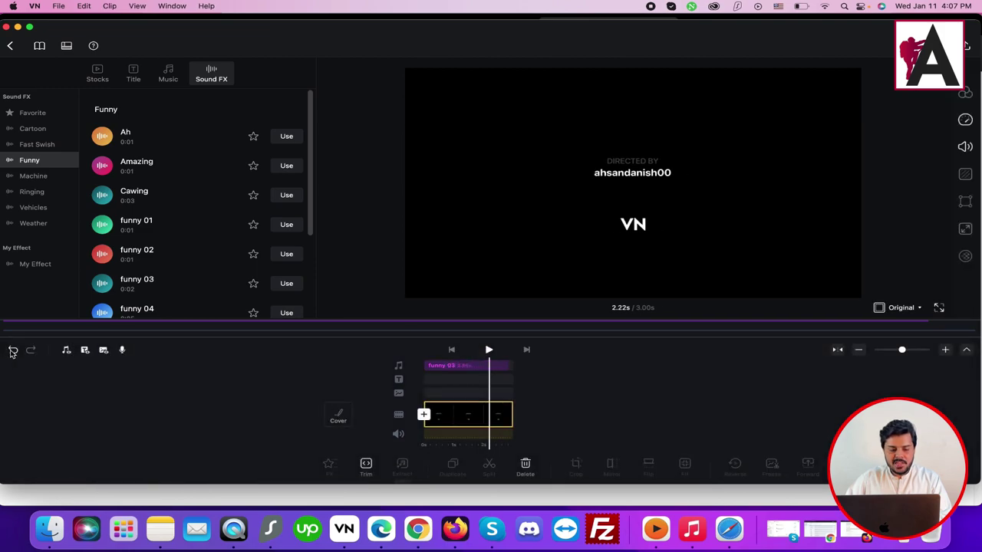
click(12, 350)
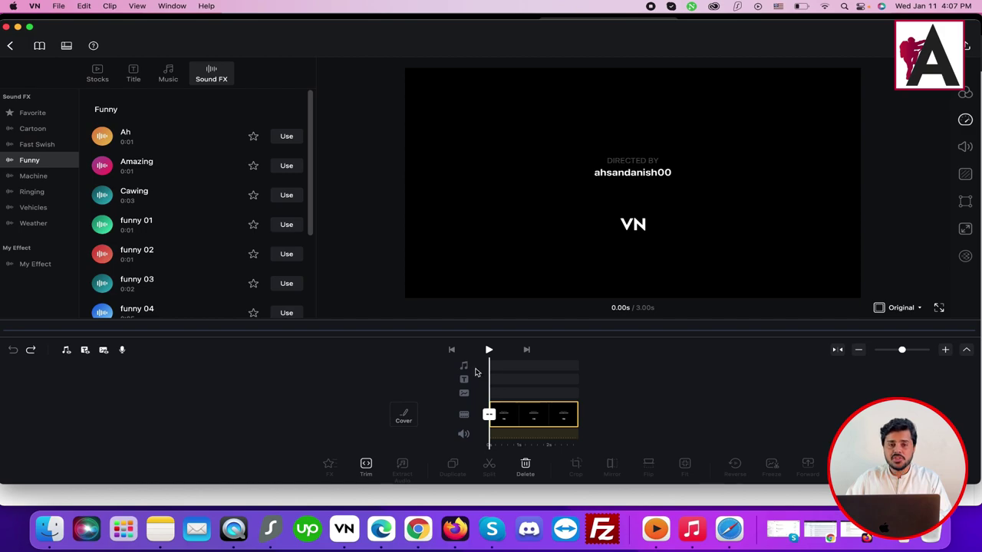
Step: Hide the music track and the text track in the timeline one at a time, showing each again
click(66, 351)
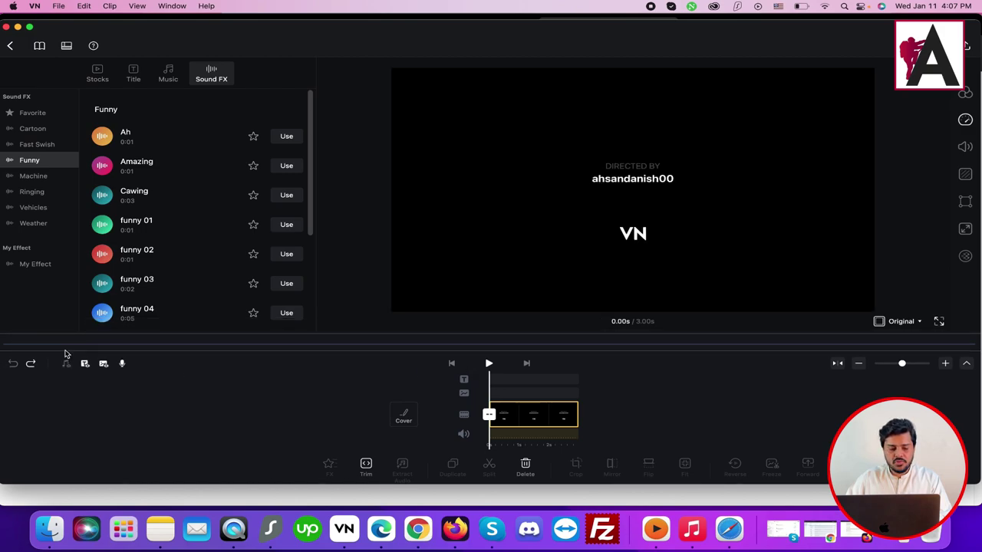
click(66, 364)
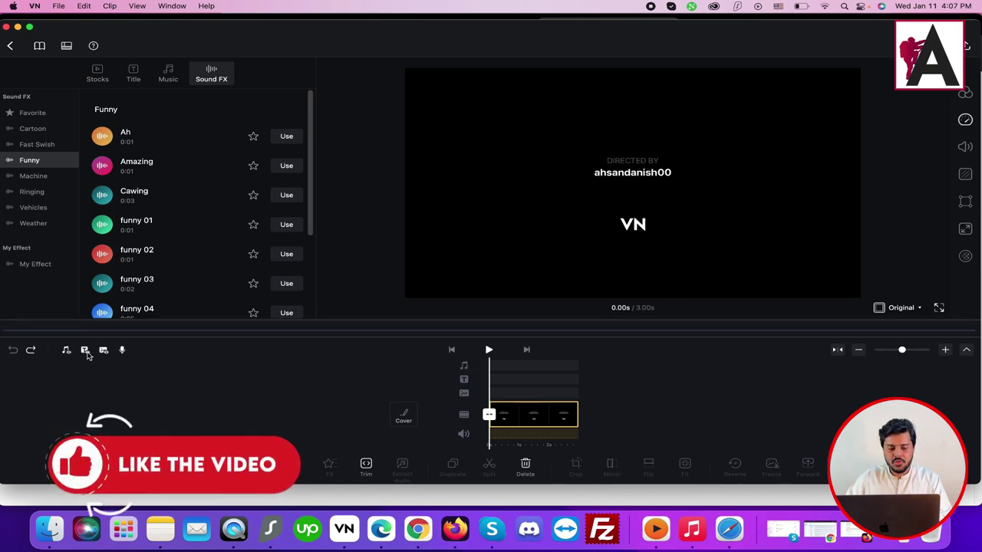
click(85, 350)
click(86, 365)
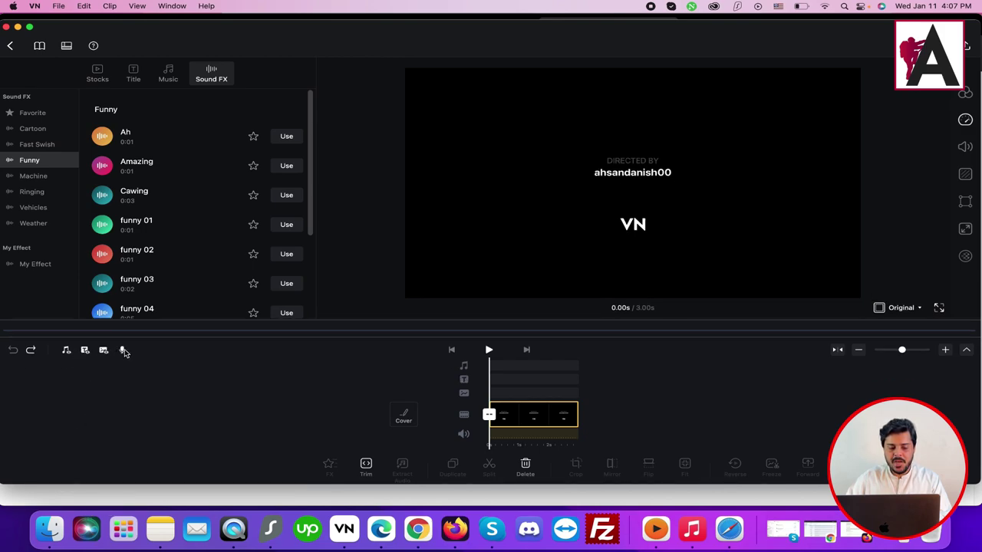
Step: Open the voice-over recorder and close it without recording
click(123, 350)
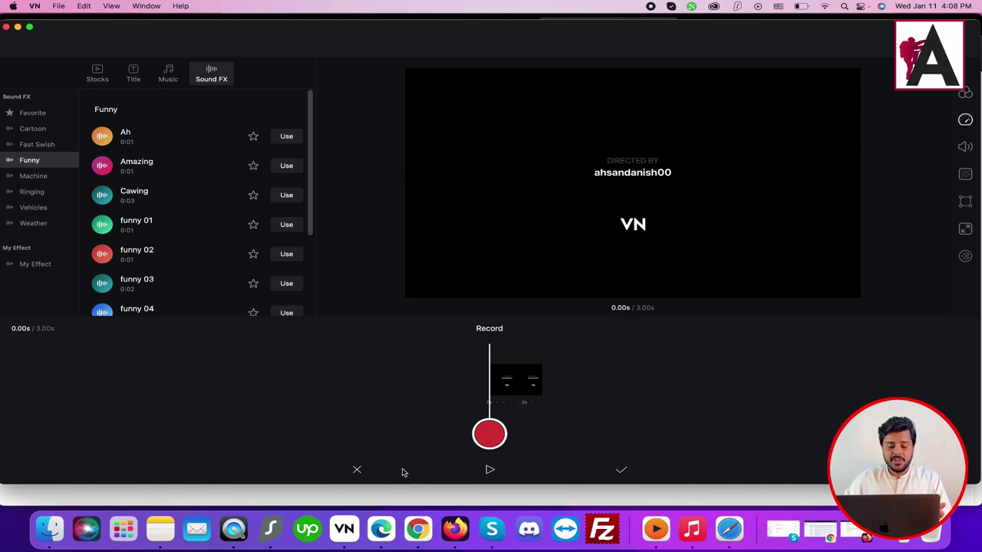
click(358, 470)
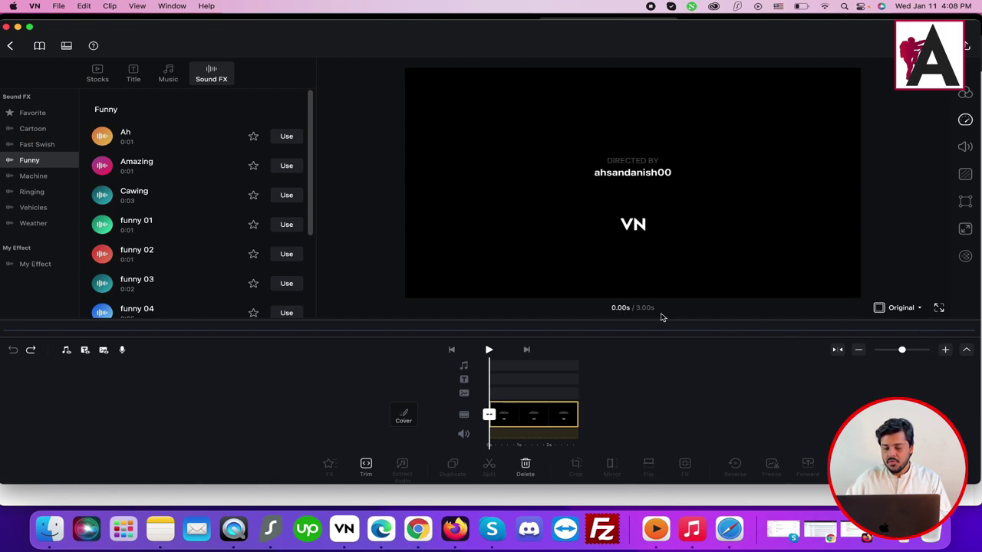
Step: Try the 9:16 and 1:1 frame ratios on the project
click(917, 309)
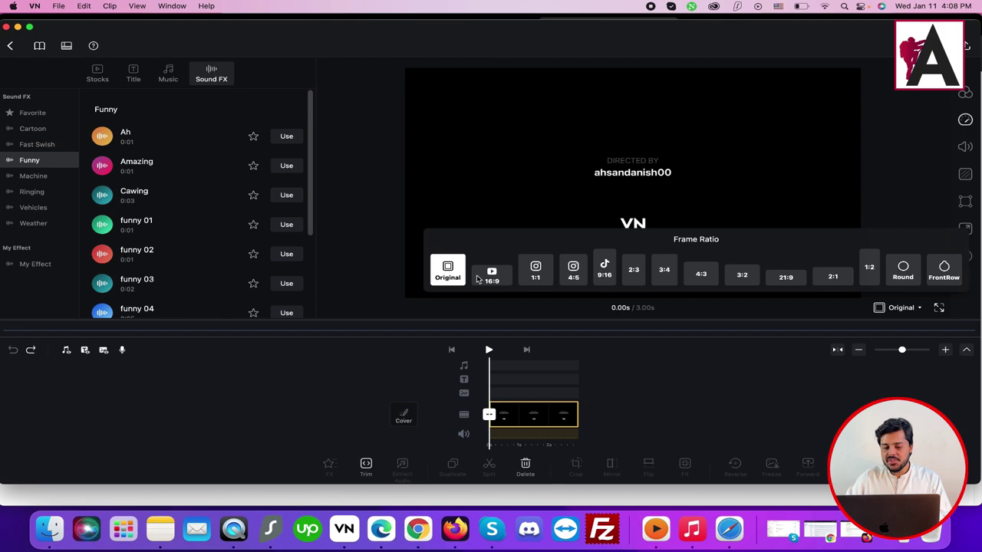
click(605, 276)
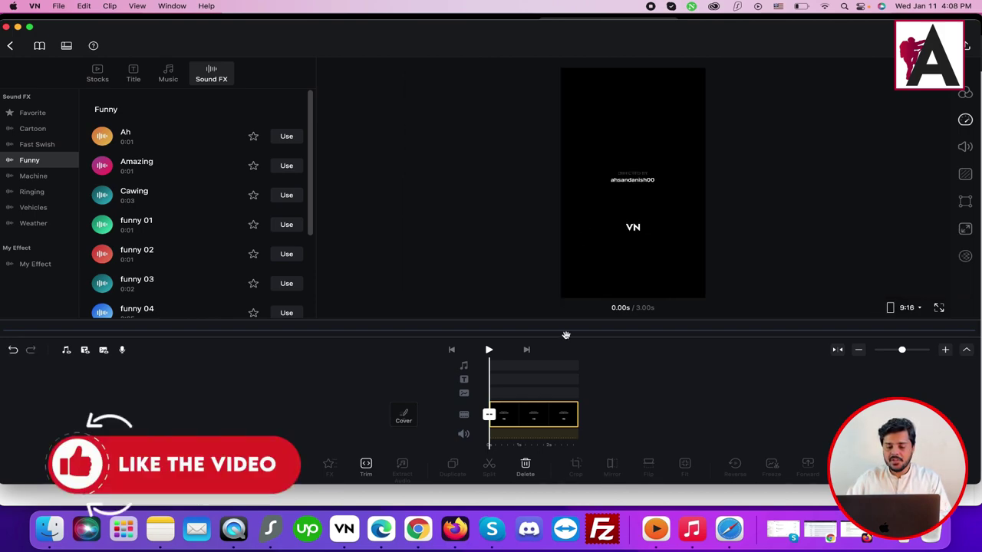
drag(544, 419, 511, 414)
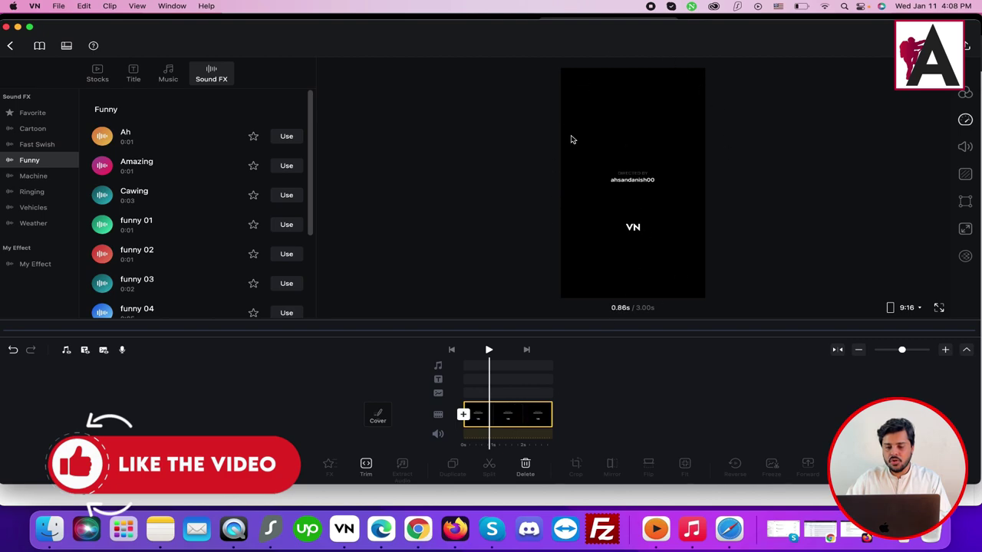
click(912, 307)
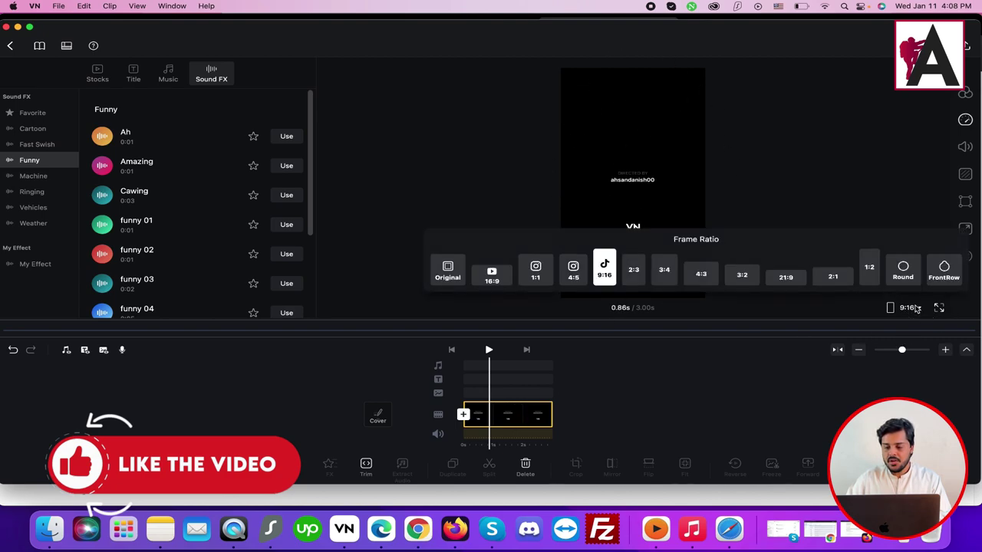
click(542, 269)
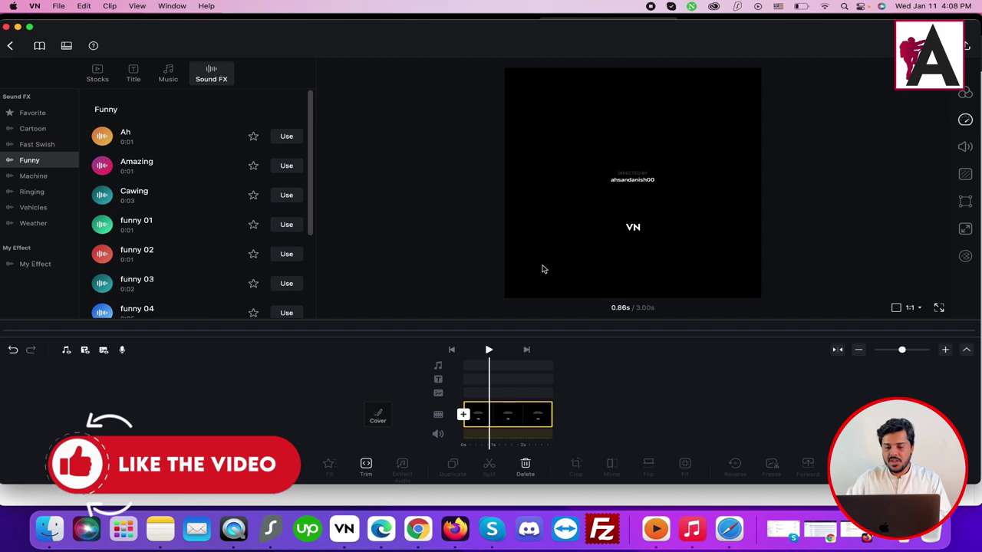
Step: Set the frame ratio to 16:9 and insert the 1:19 stock video at the start of the timeline
click(910, 307)
click(491, 270)
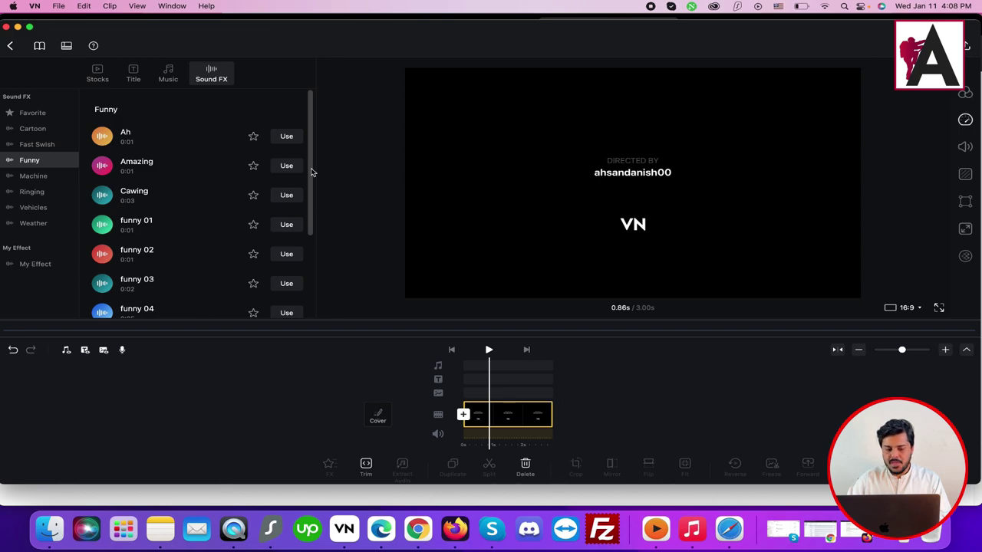
click(107, 77)
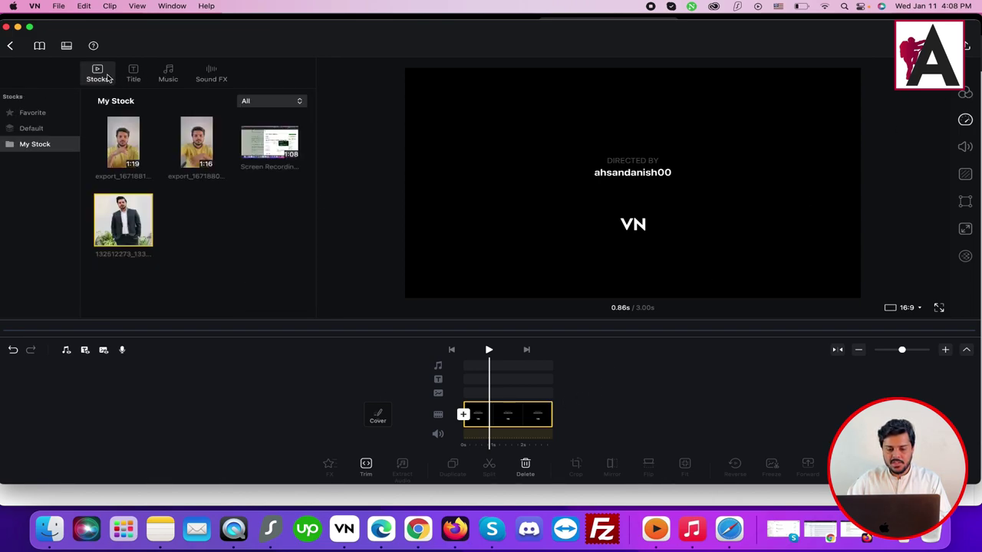
drag(127, 147, 470, 424)
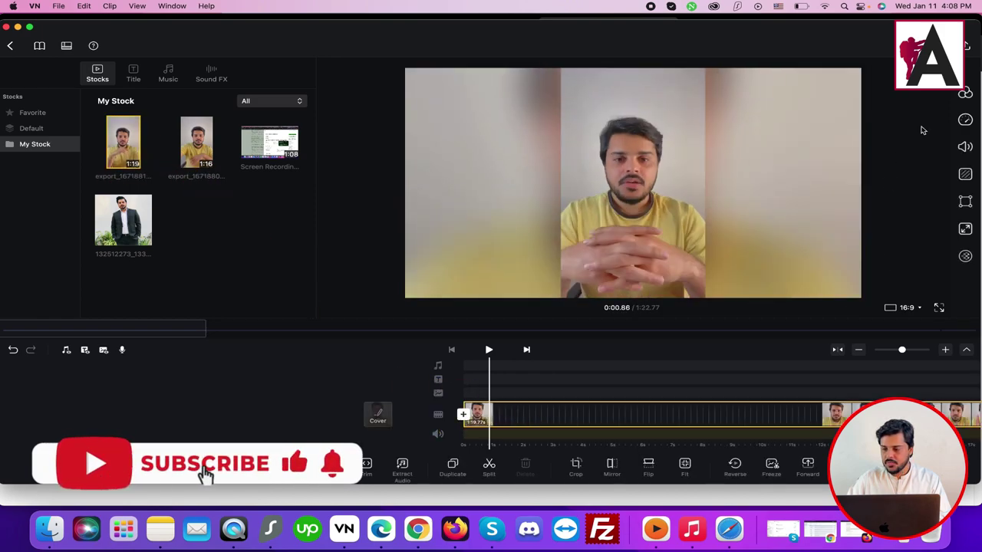
Step: Try the C4 and C5 filters from the Create set on the clip, apply C6 and lower its intensity
click(965, 92)
scroll(889, 246, down, 5)
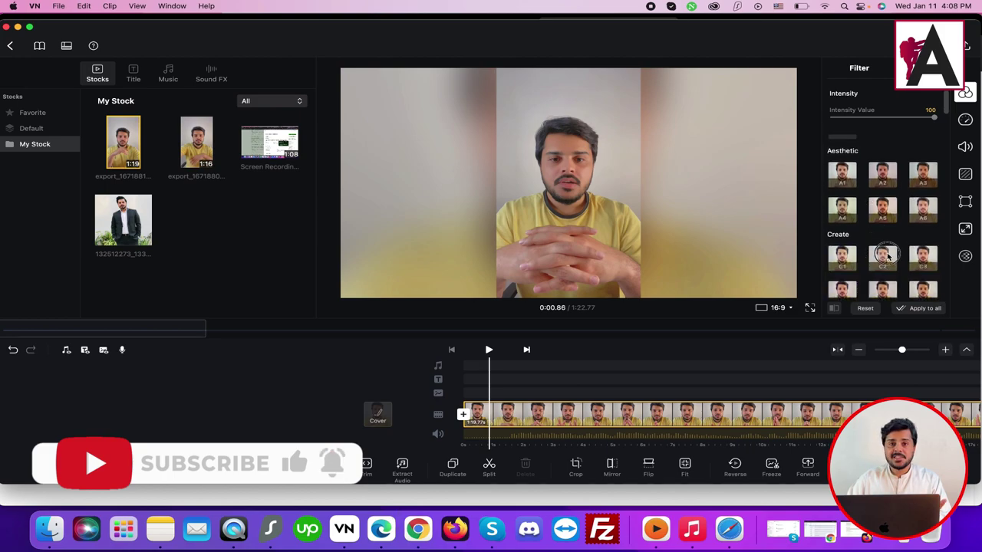
click(883, 261)
click(847, 262)
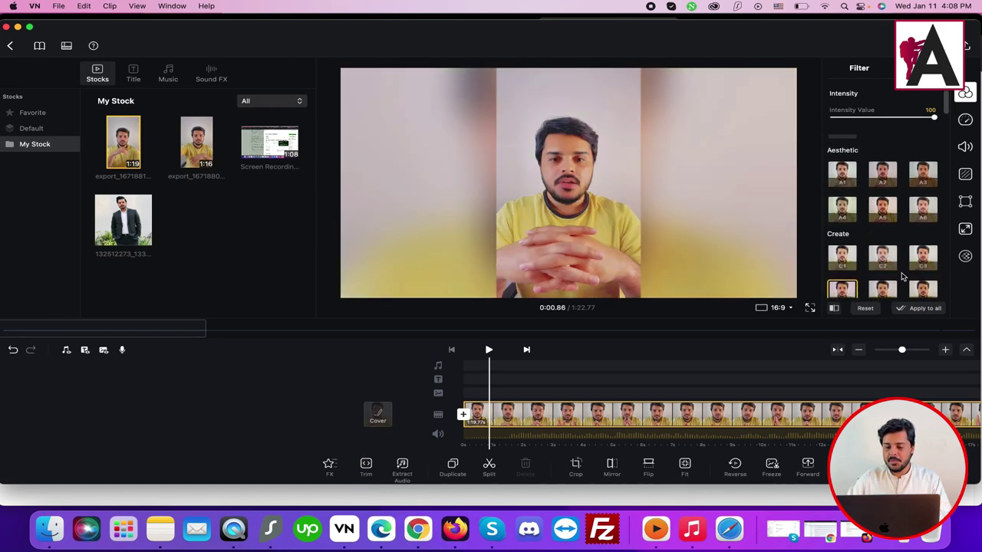
scroll(886, 261, down, 2)
click(889, 254)
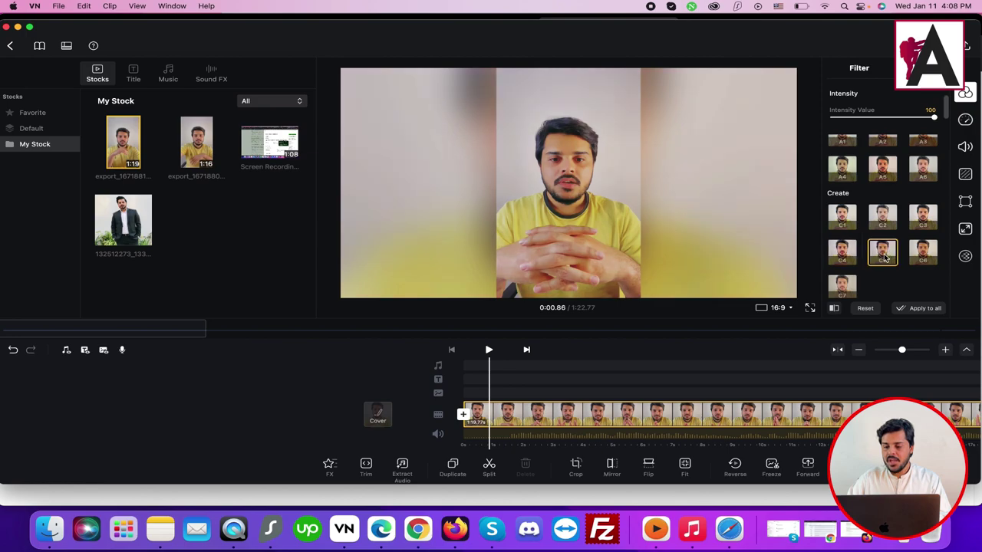
click(924, 258)
drag(932, 118, 862, 129)
Step: Raise the clip's exposure and set brightness to -20, saturation to +68 and vibrance to +26
scroll(882, 184, down, 5)
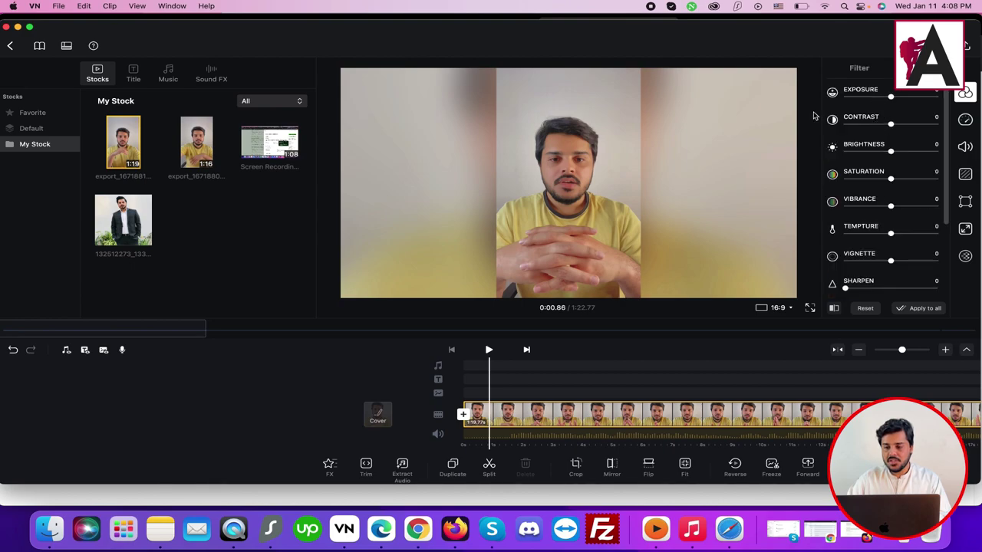
mouse_move(890, 98)
mouse_down()
mouse_move(867, 98)
mouse_move(904, 97)
mouse_up()
drag(892, 151, 902, 206)
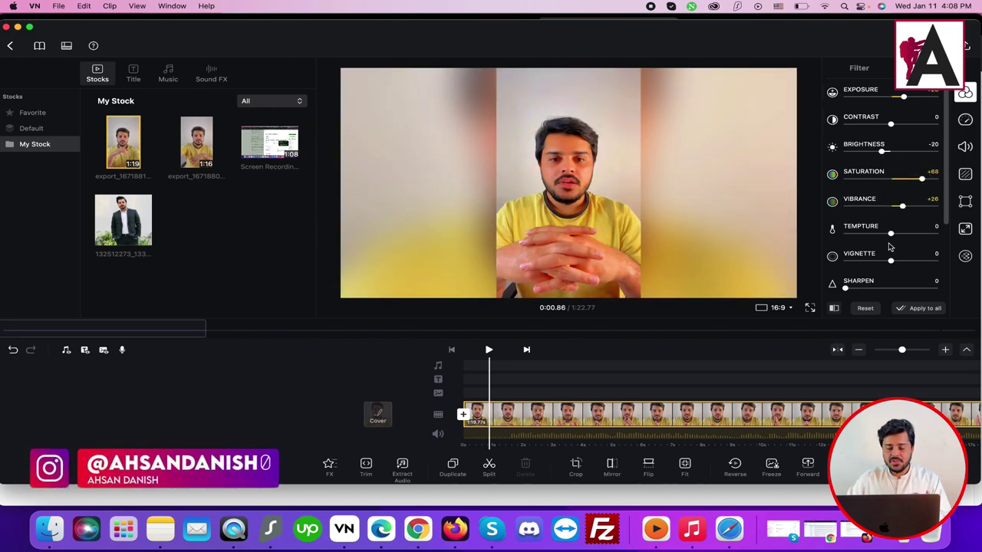
scroll(949, 115, down, 2)
Step: Examine the clip's speed curve presets and its volume and fade settings
click(965, 121)
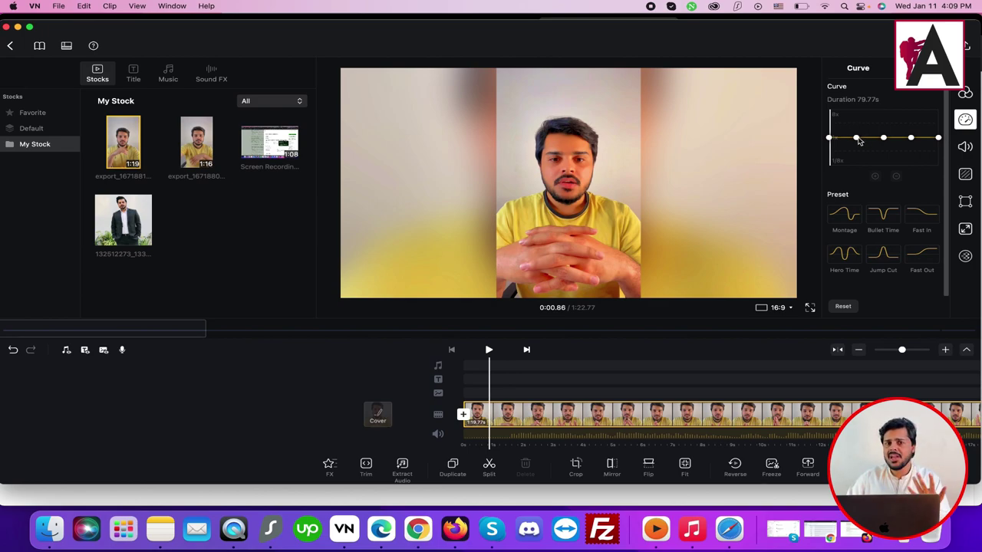
click(965, 146)
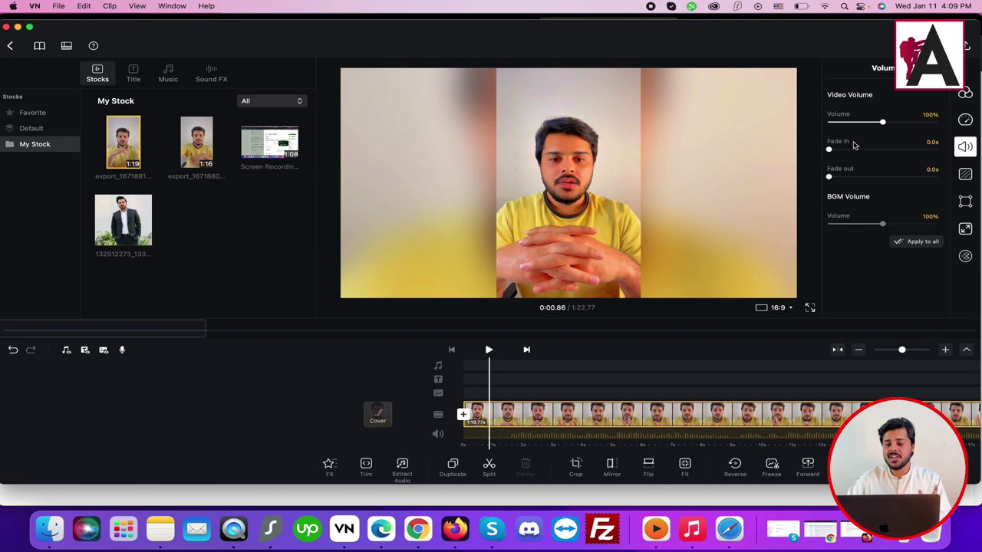
Step: Increase the blur of the clip's background and view the border settings
click(965, 174)
drag(861, 164, 906, 167)
click(965, 200)
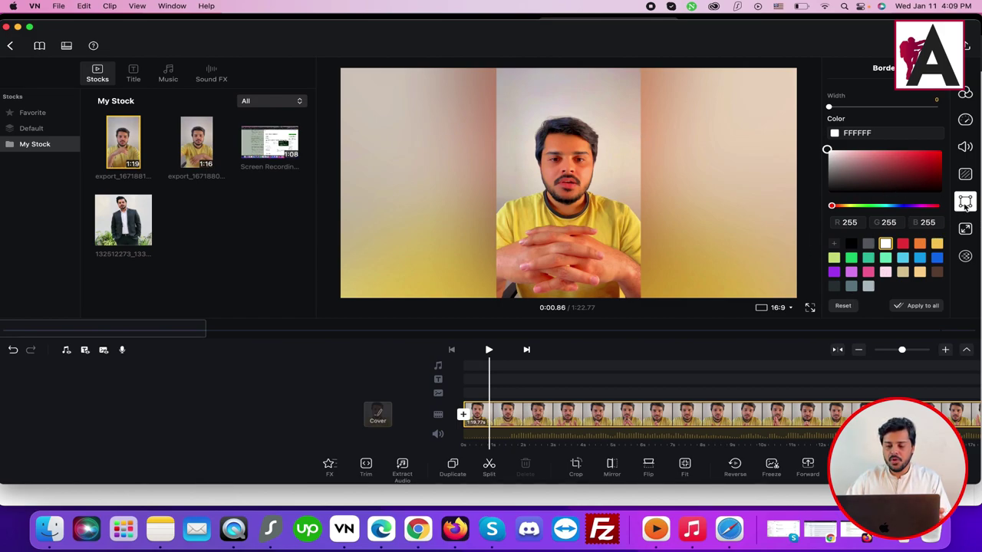
Step: Try the Zoom Out, Move Left, Move Right and Move Up motion effects on the clip and reset it to None
click(965, 229)
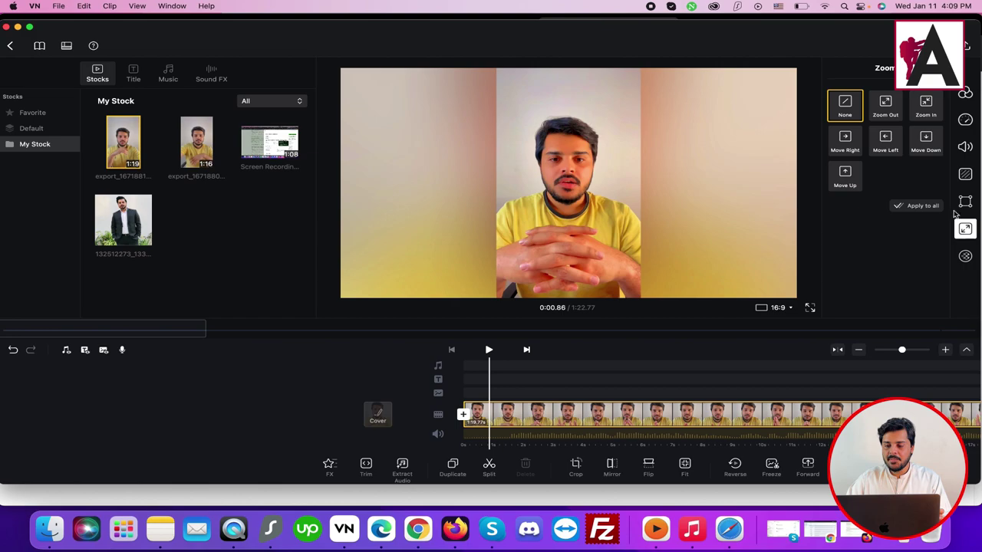
click(879, 108)
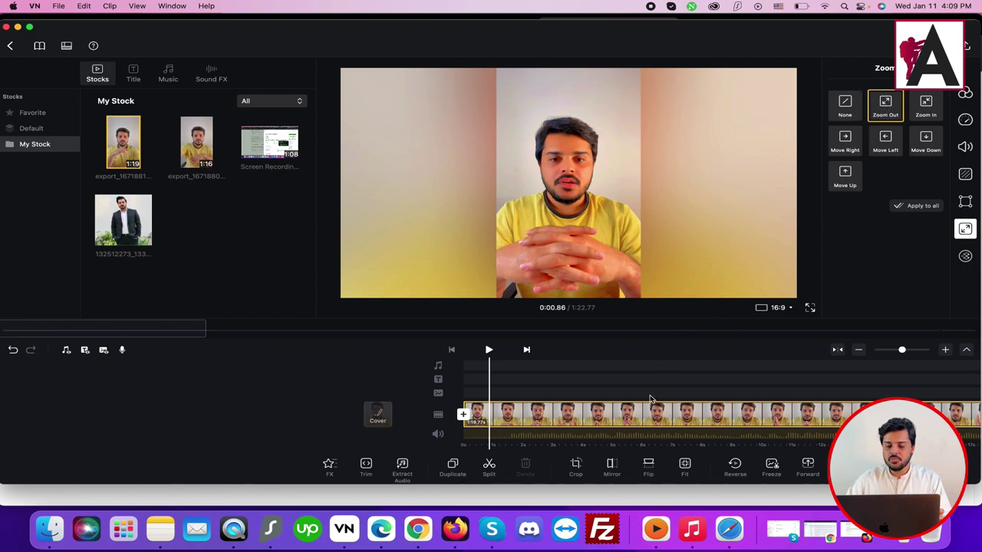
click(879, 152)
click(846, 149)
click(844, 176)
click(844, 108)
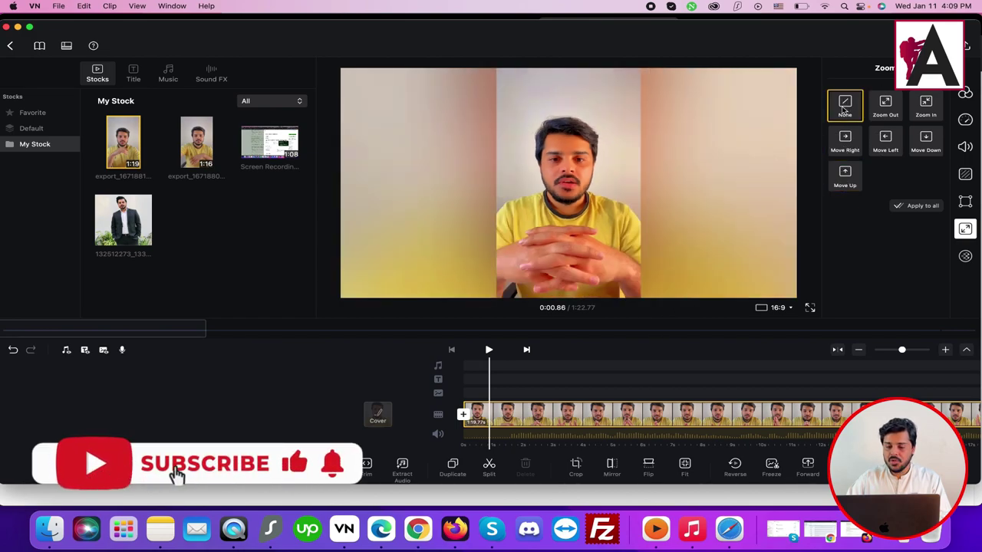
Step: Test the clip's opacity setting and return it to 100%
click(964, 257)
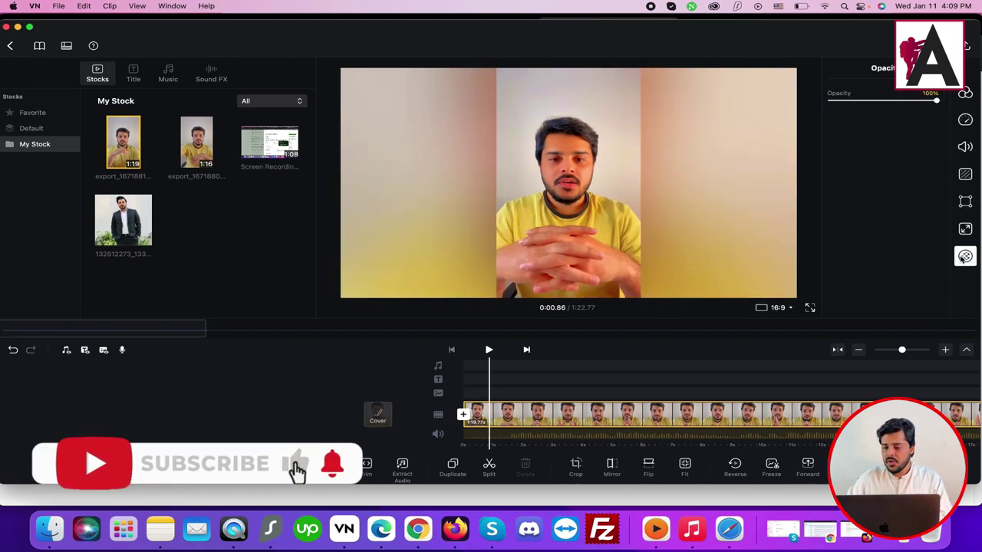
drag(935, 101, 955, 96)
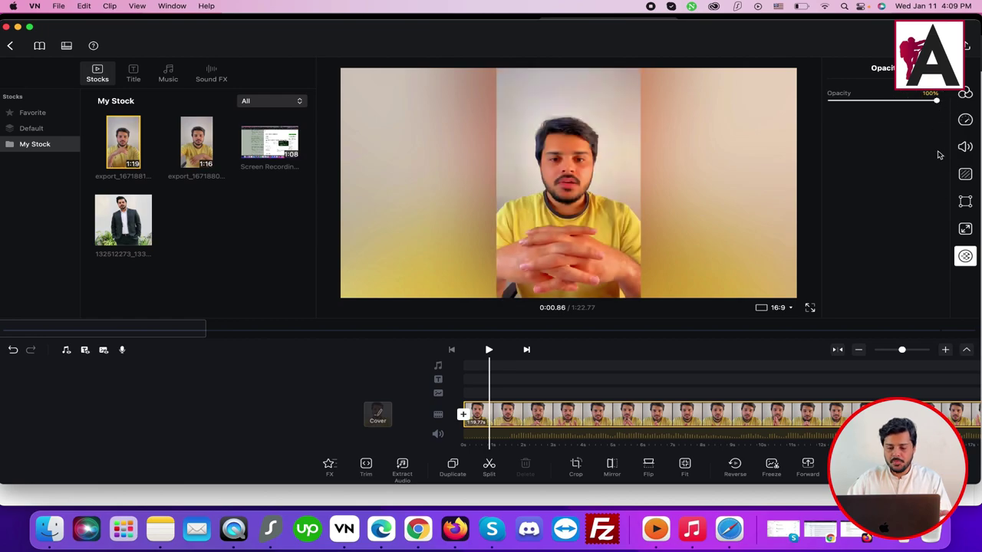